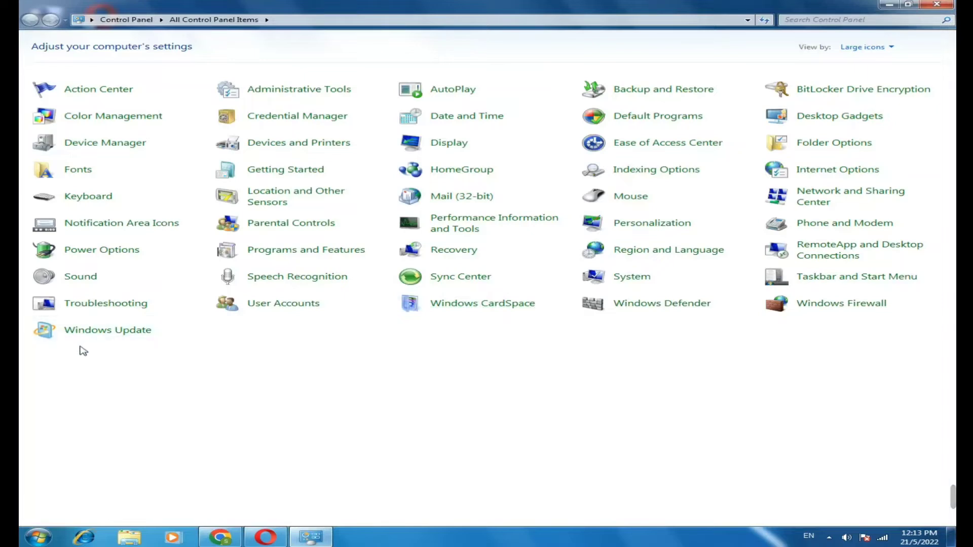
# - Check for new updates in Windows Update and close the window
pyautogui.click(102, 335)
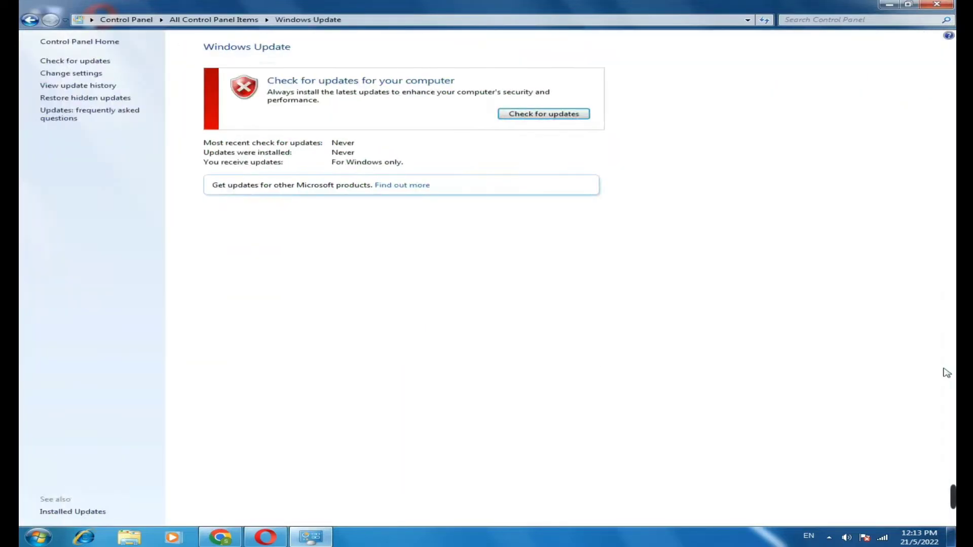
pyautogui.click(544, 116)
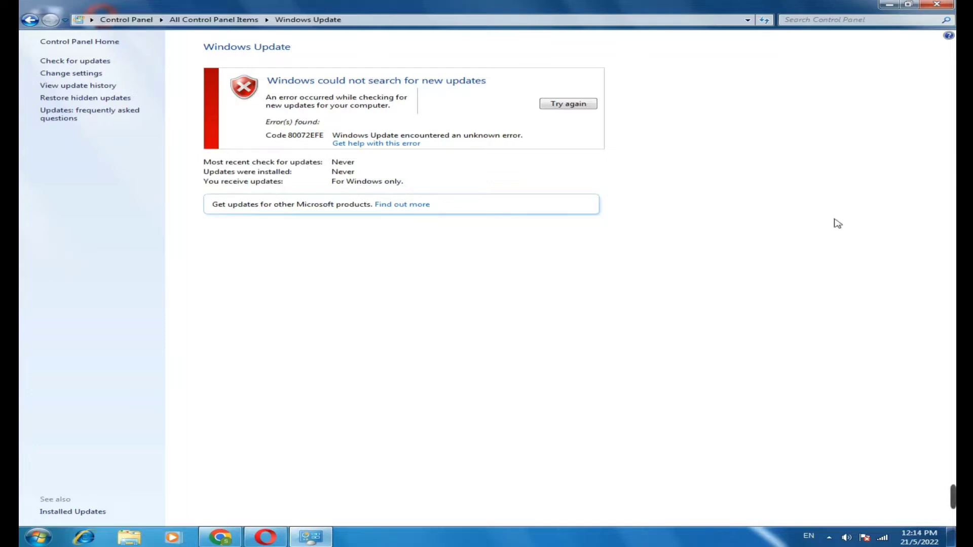
pyautogui.click(947, 5)
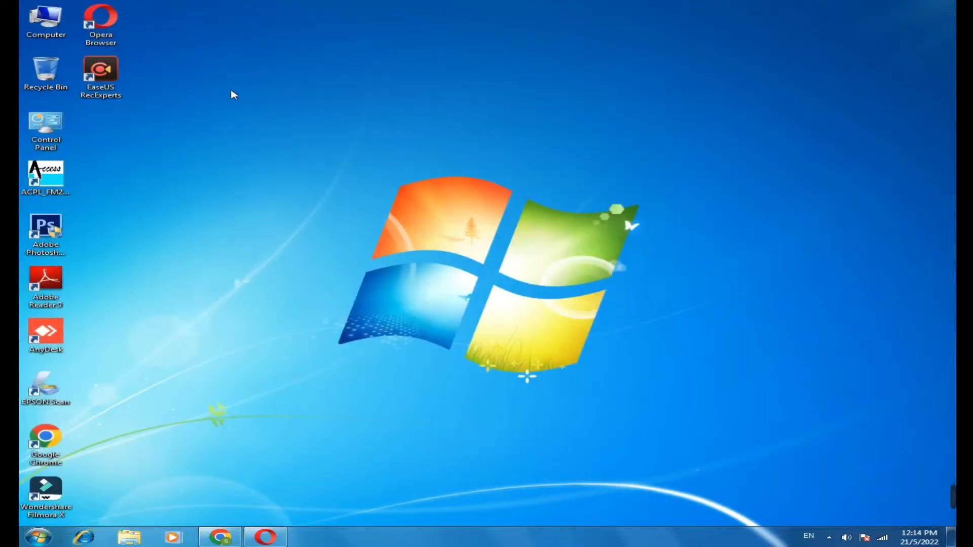
# - Search for the Services console, open it and maximize its window
pyautogui.click(38, 537)
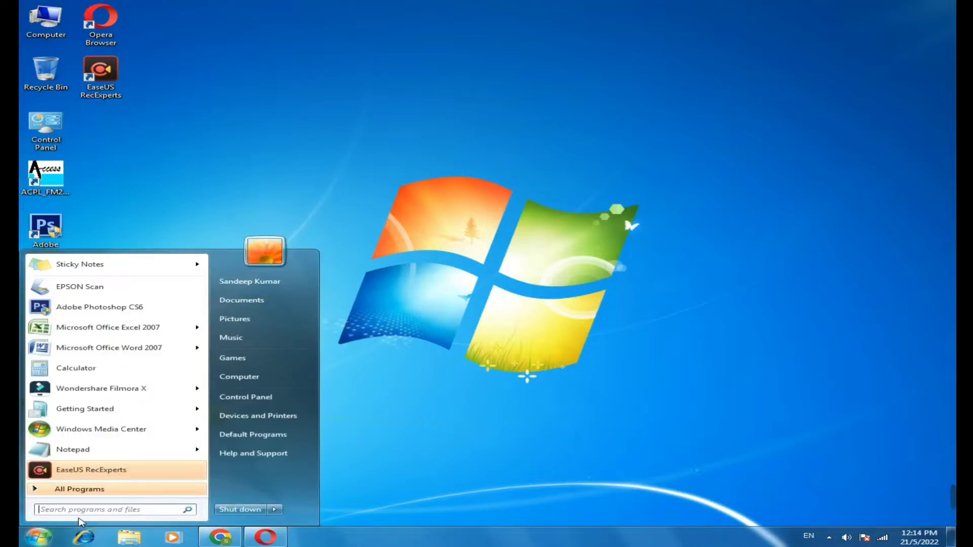
pyautogui.write('se')
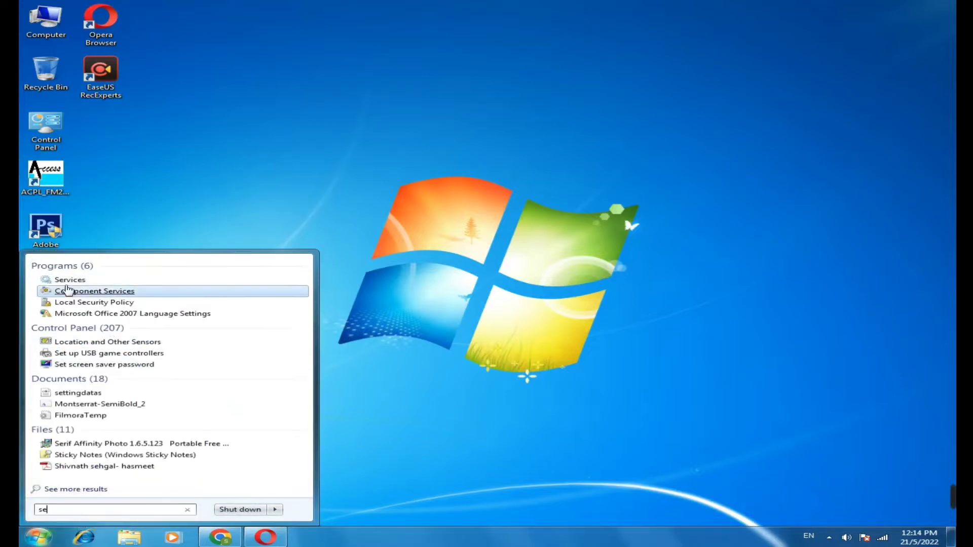
pyautogui.click(67, 289)
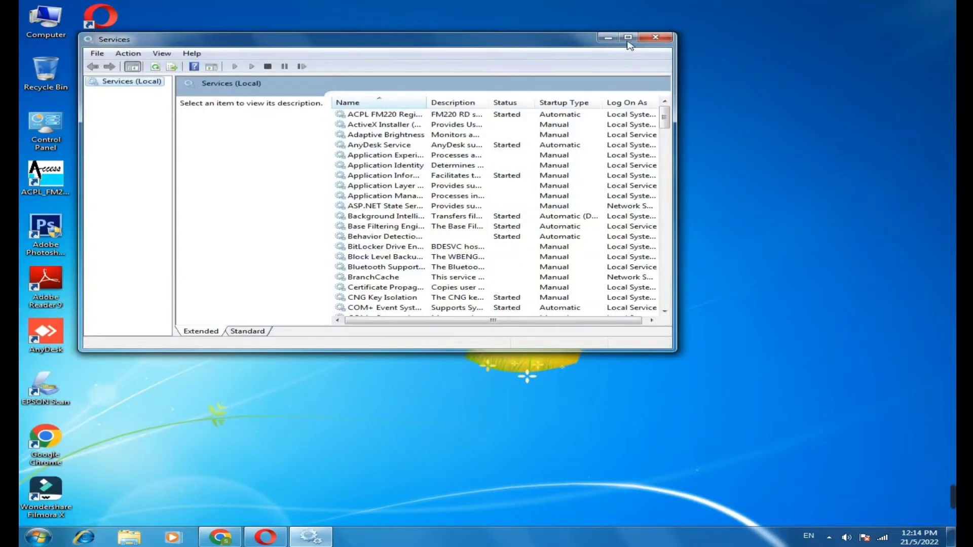
pyautogui.click(627, 38)
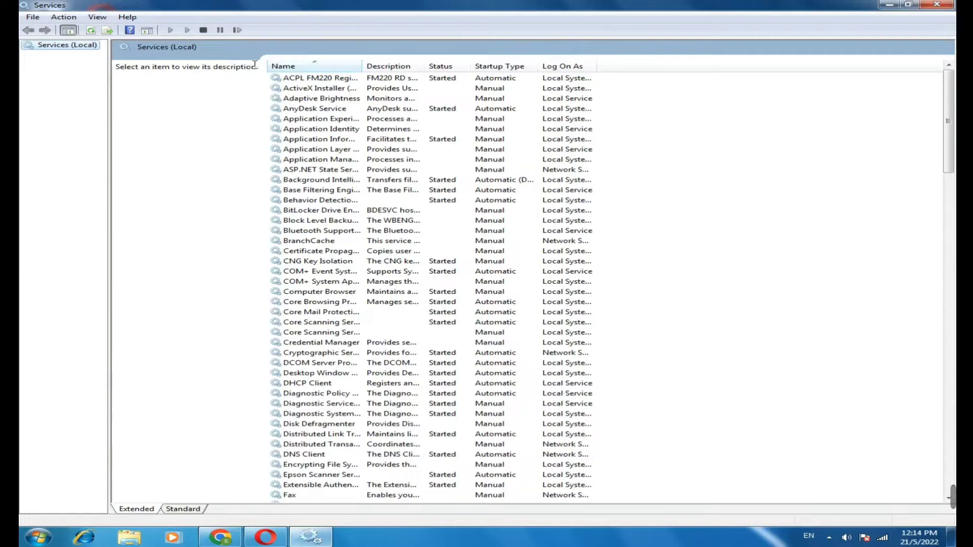
# - Make sure the Windows Event Log service uses the Automatic startup type and accept its properties
pyautogui.click(349, 322)
pyautogui.scroll(-6, 354, 325)
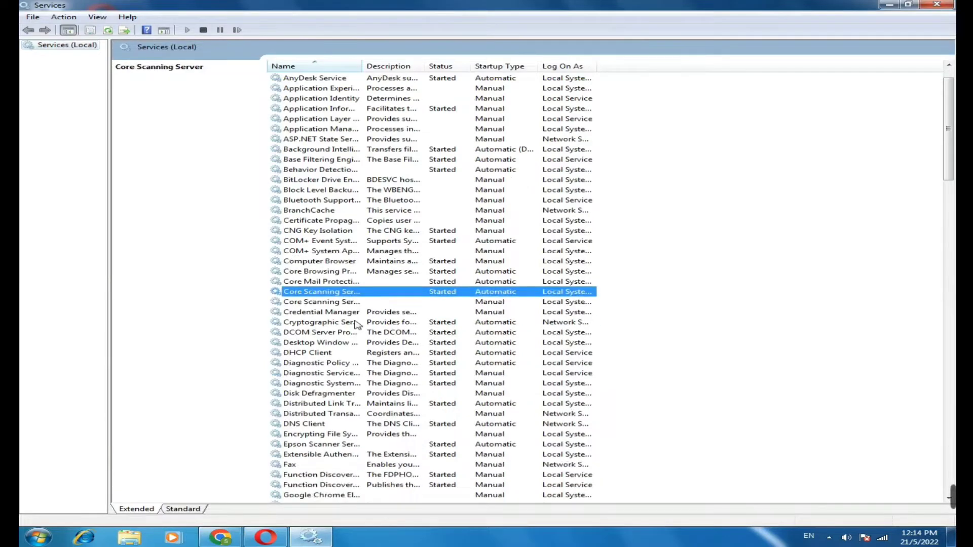
pyautogui.scroll(-9, 393, 332)
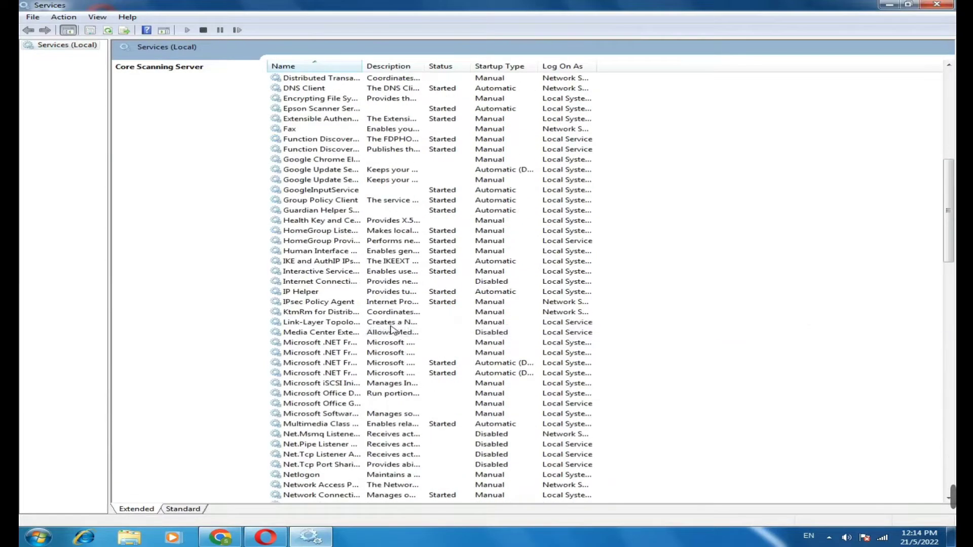
pyautogui.scroll(-18, 396, 331)
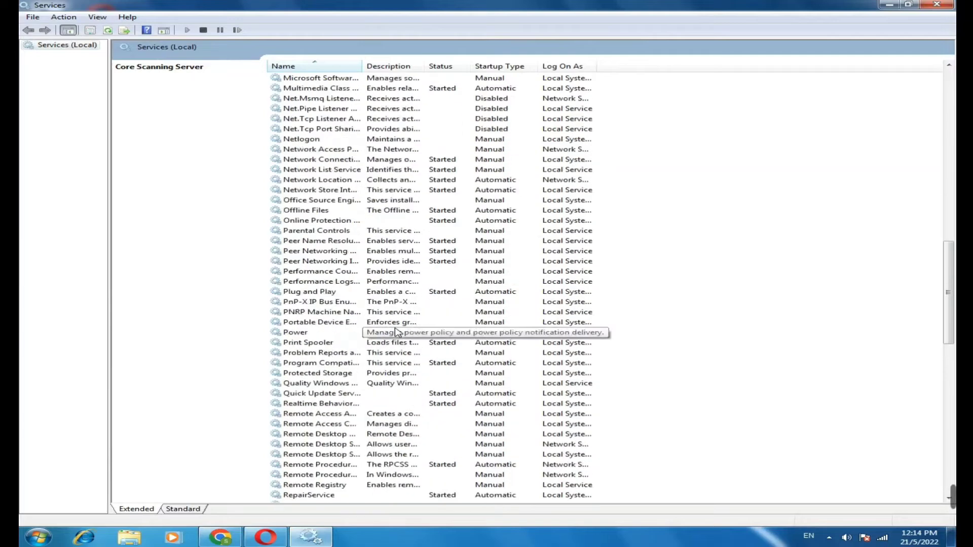
pyautogui.scroll(-4, 395, 329)
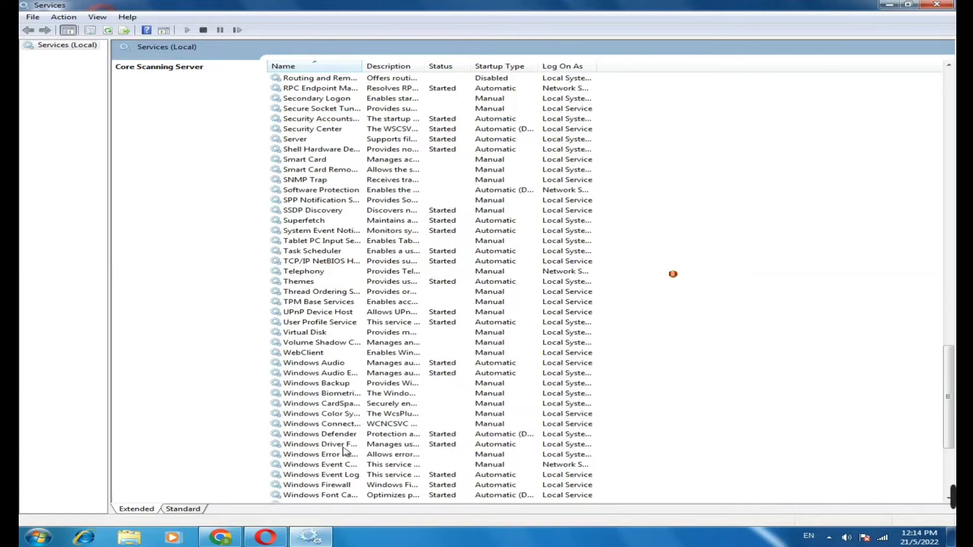
pyautogui.scroll(-1, 349, 451)
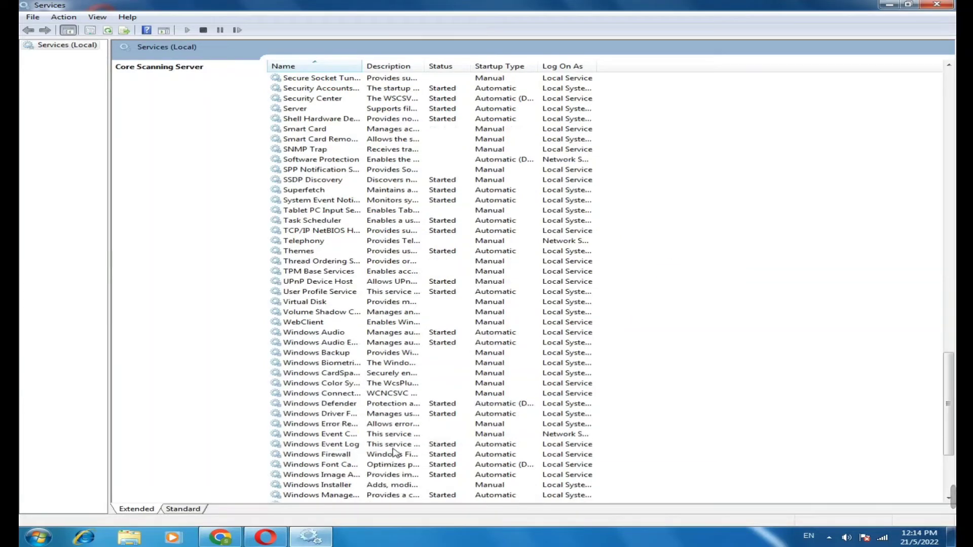
pyautogui.scroll(-3, 394, 451)
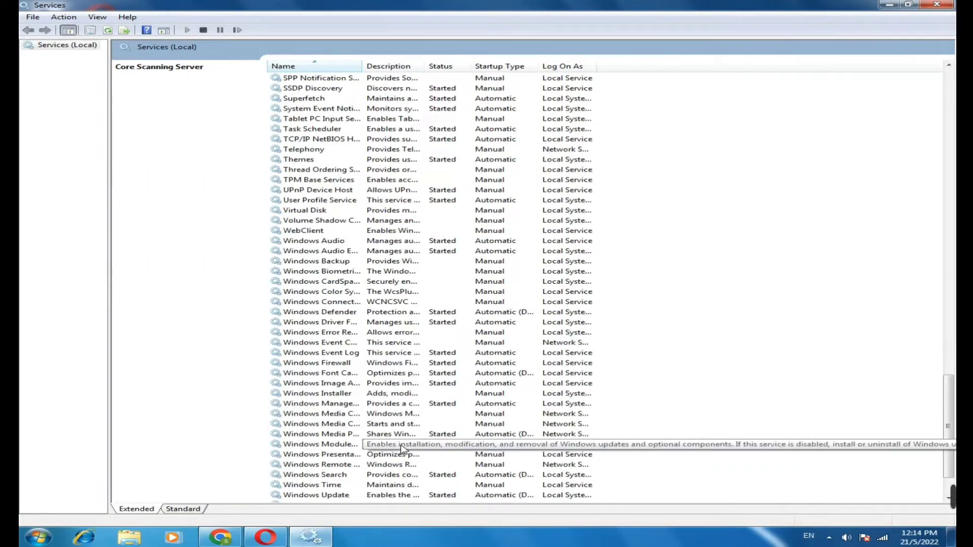
pyautogui.scroll(-2, 393, 451)
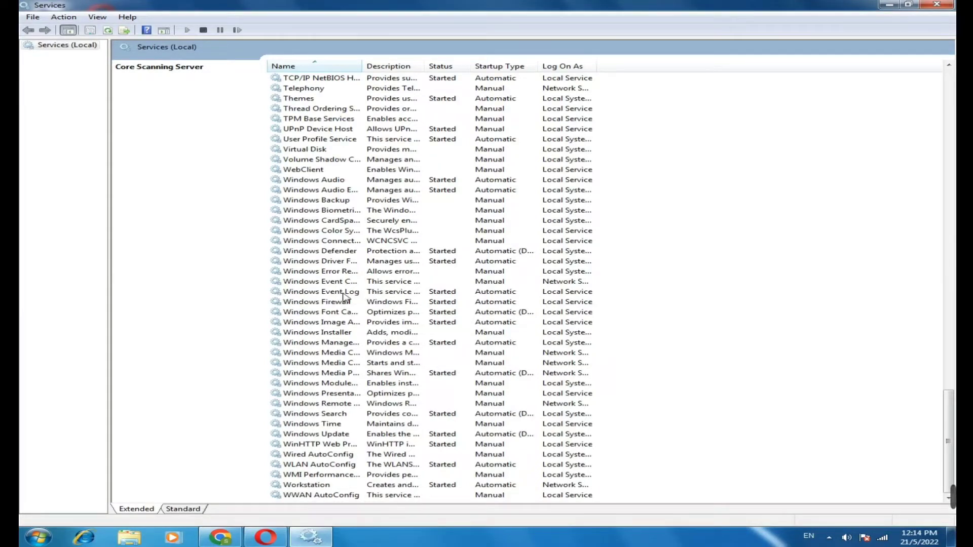
pyautogui.click(324, 295)
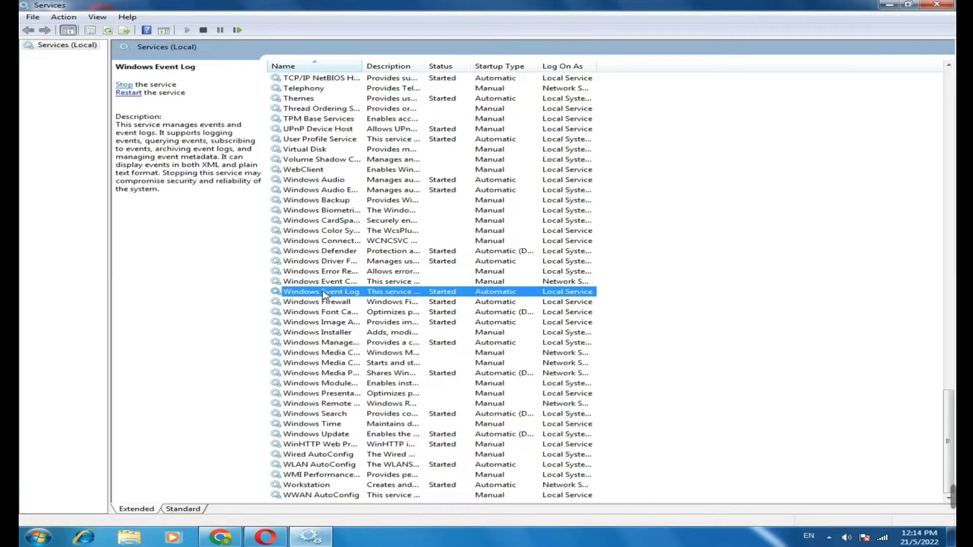
pyautogui.rightClick(324, 295)
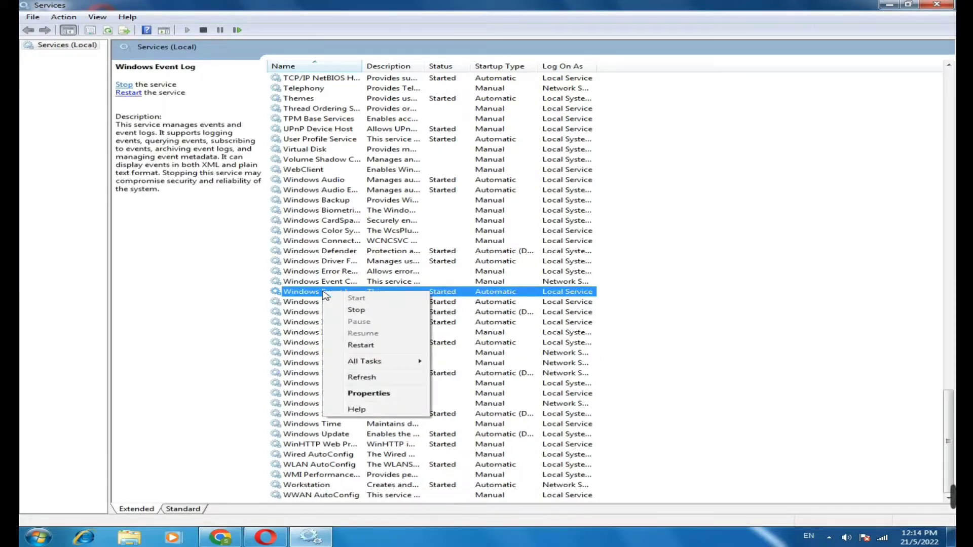
pyautogui.click(375, 394)
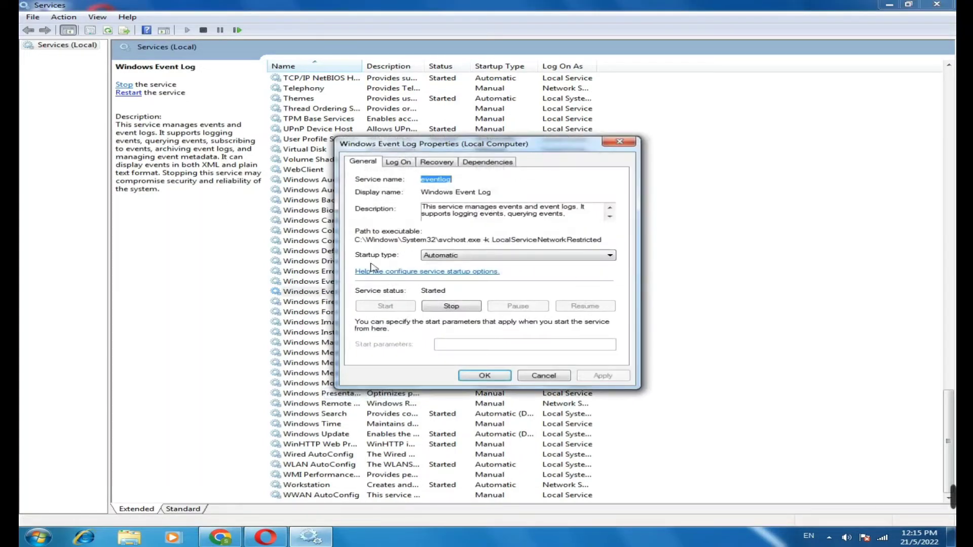
pyautogui.click(582, 256)
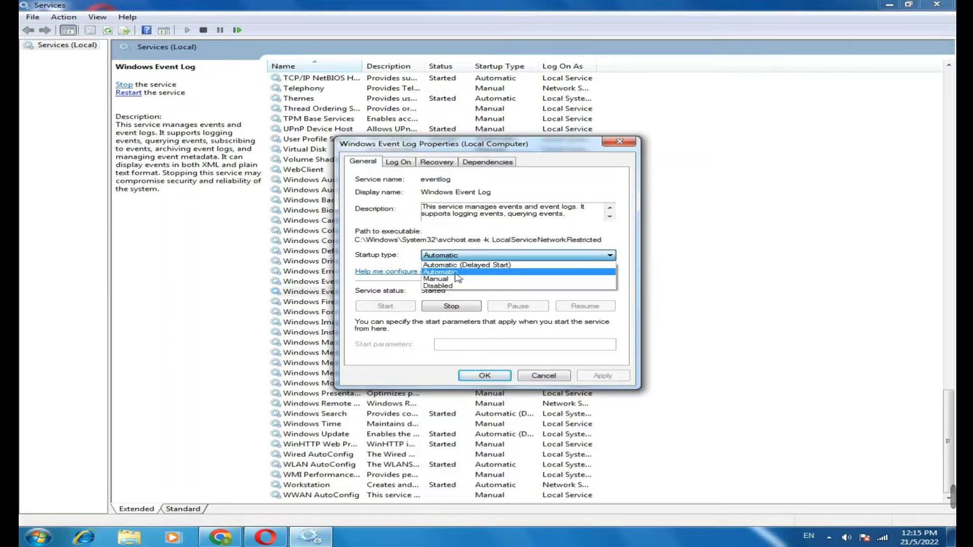
pyautogui.click(427, 324)
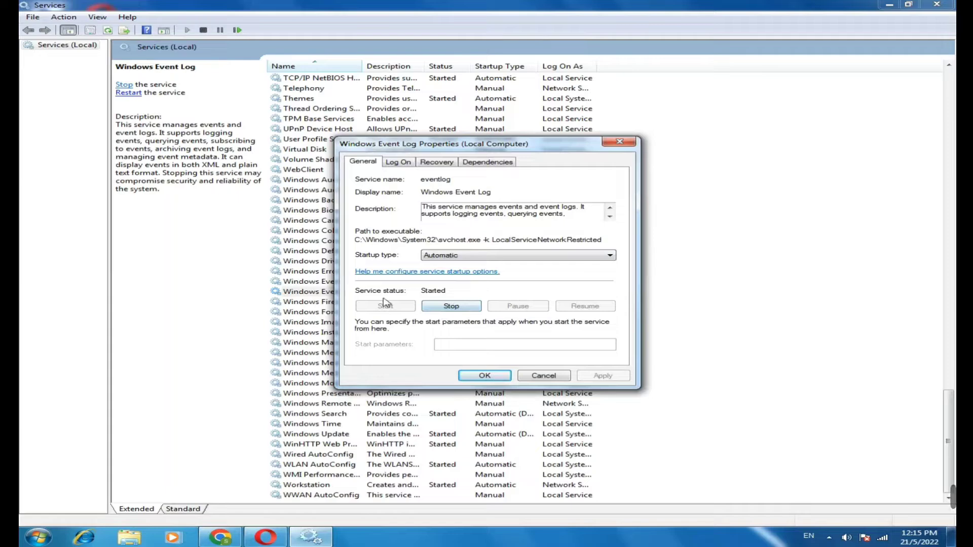
pyautogui.click(483, 376)
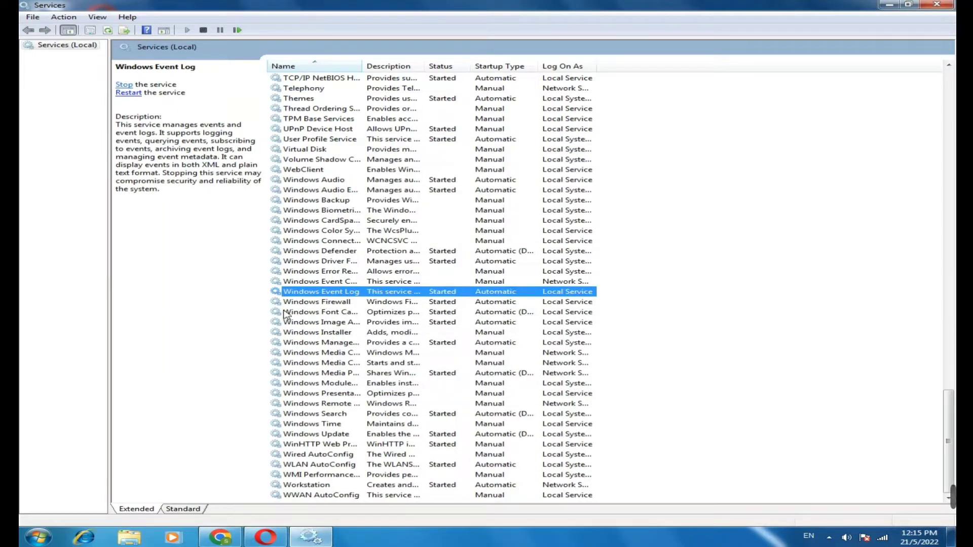
# - Review the Windows Firewall service's startup type and status in its properties and accept them
pyautogui.click(324, 304)
pyautogui.rightClick(324, 306)
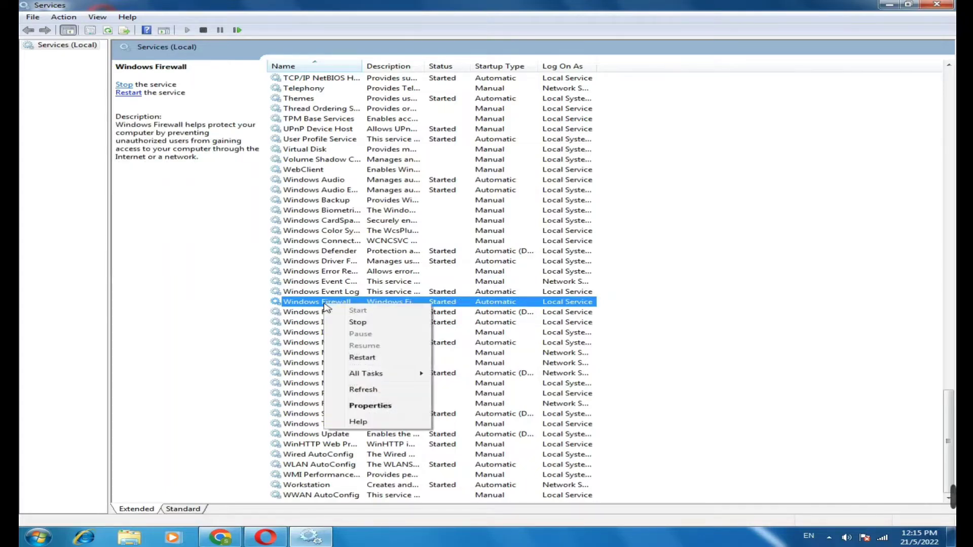
pyautogui.click(362, 405)
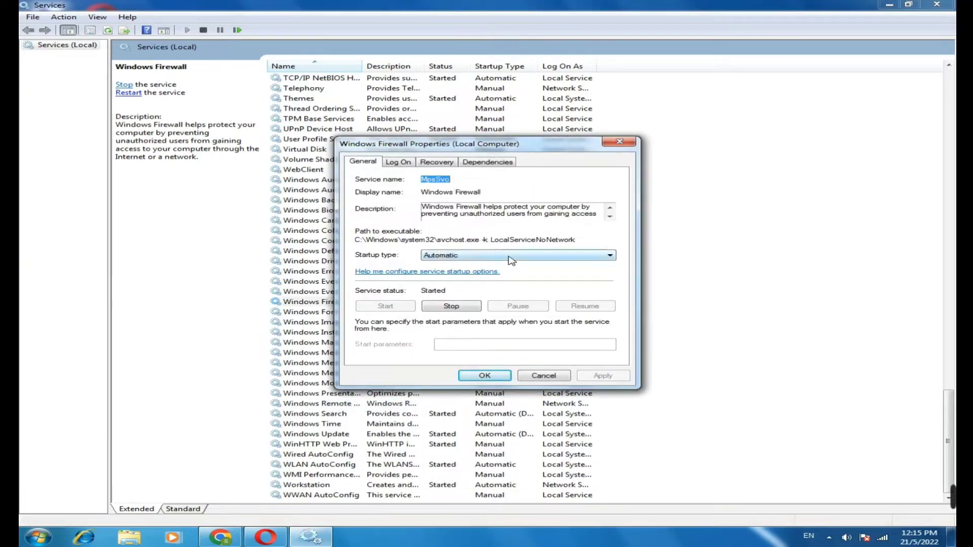
pyautogui.click(490, 375)
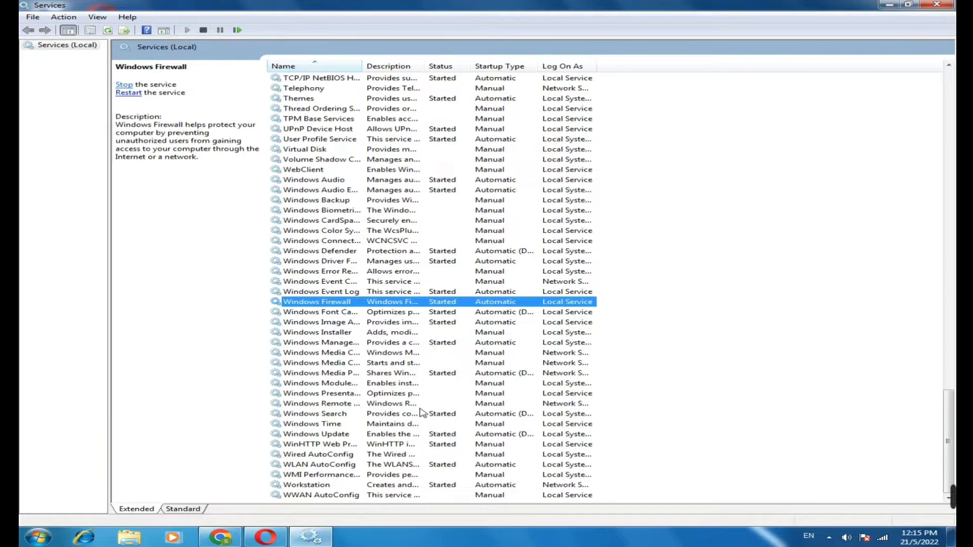
# - Set the Windows Update service's startup type to Automatic, apply the change and close the Services console
pyautogui.click(344, 437)
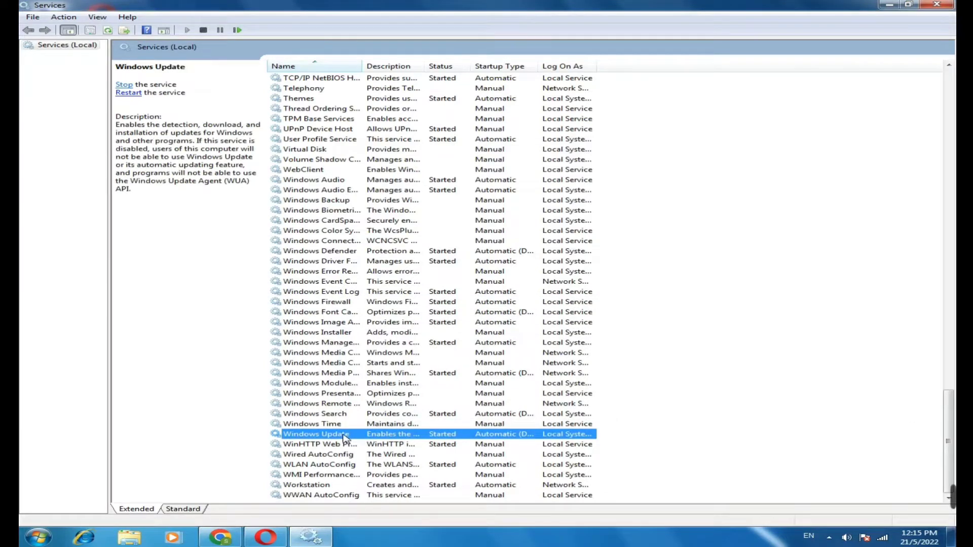
pyautogui.rightClick(344, 436)
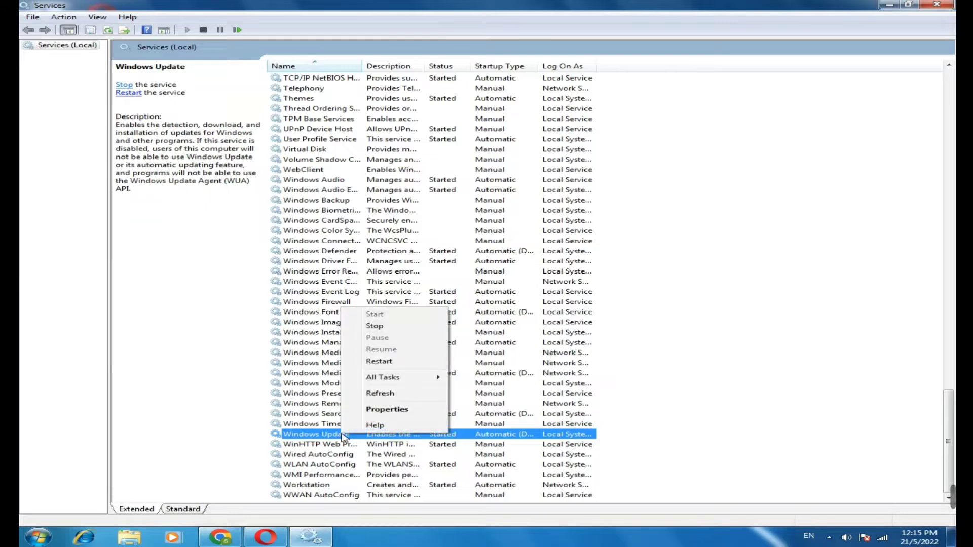
pyautogui.click(403, 410)
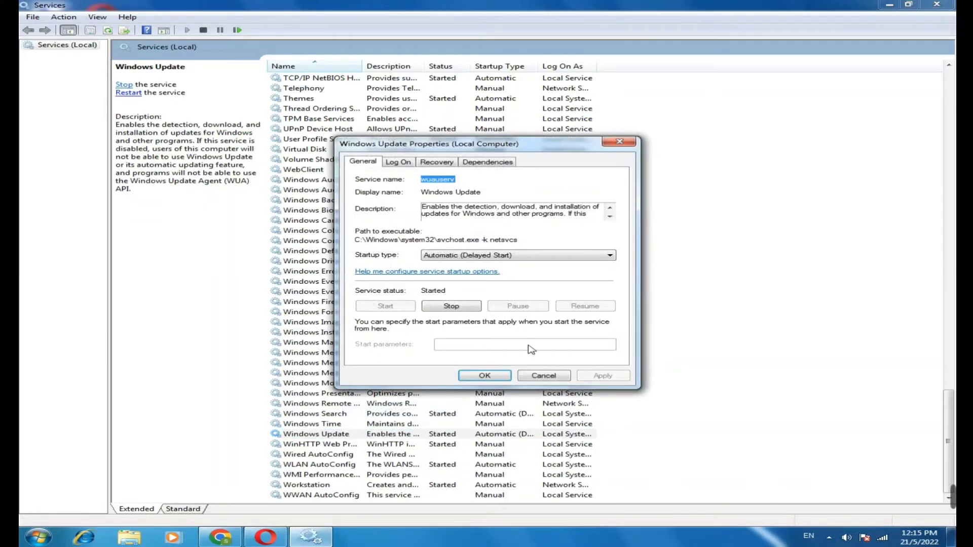
pyautogui.click(539, 257)
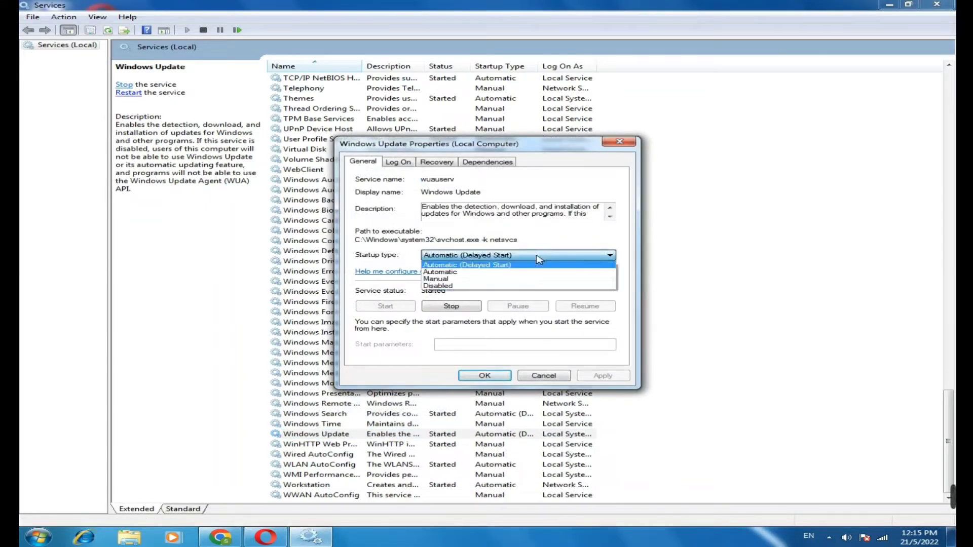
pyautogui.click(454, 272)
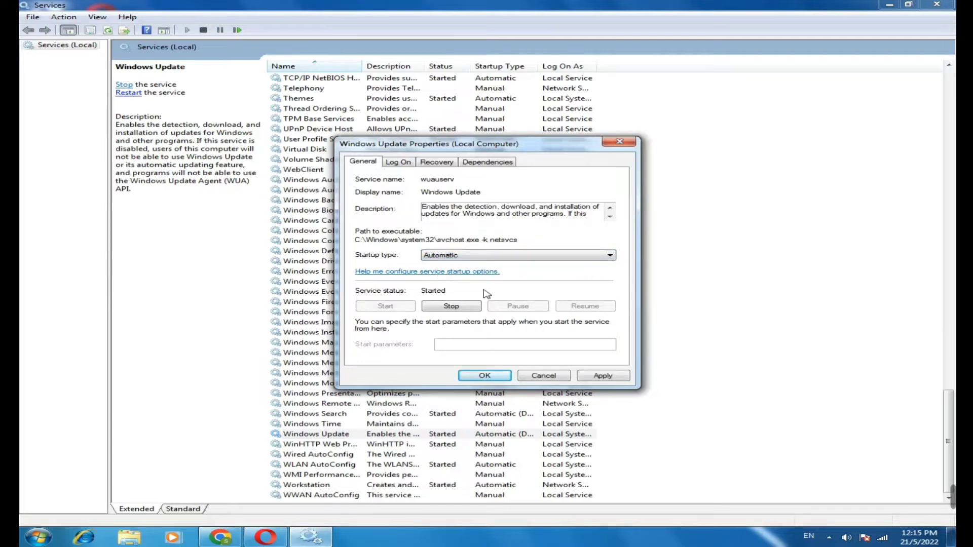
pyautogui.click(602, 377)
pyautogui.click(484, 376)
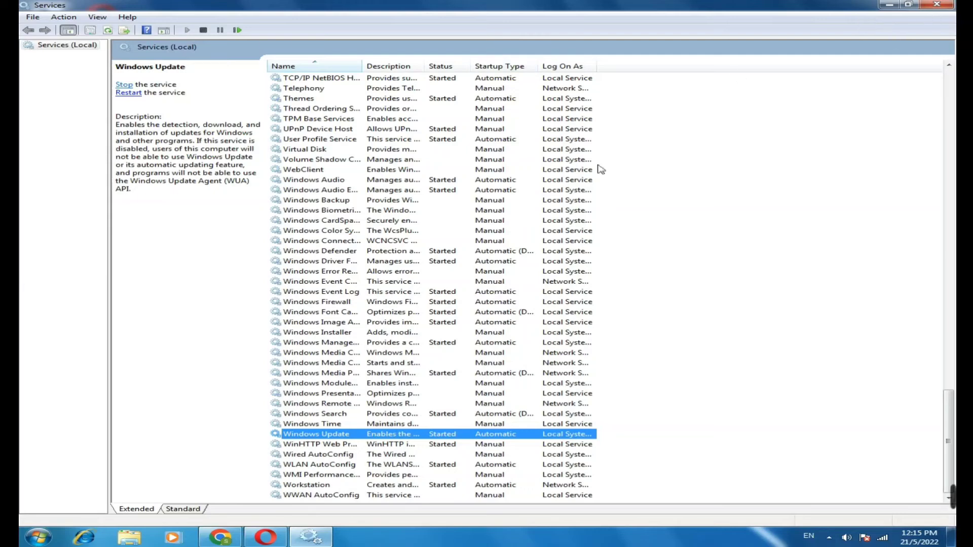
pyautogui.click(937, 5)
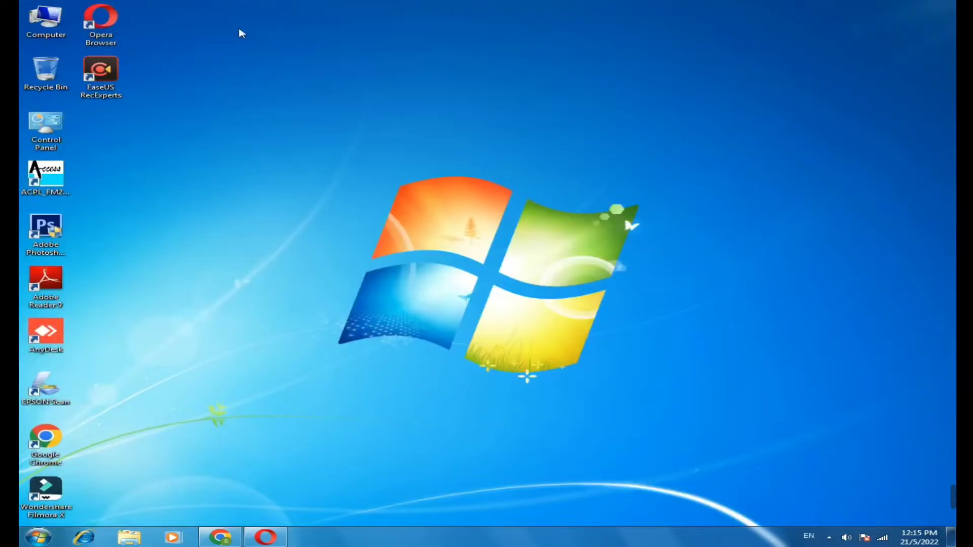
# - Open Windows Update from Control Panel, check for updates again and close the window
pyautogui.doubleClick(43, 135)
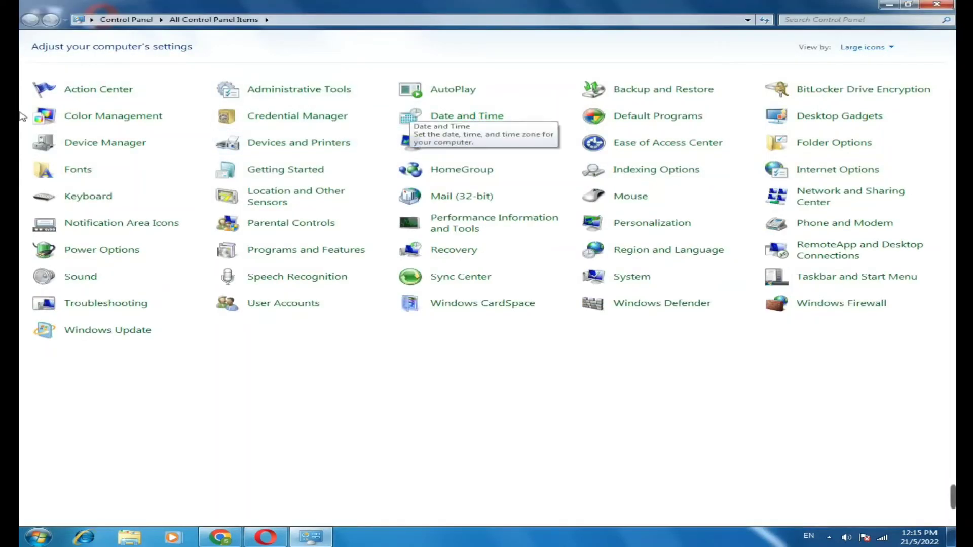
pyautogui.click(121, 331)
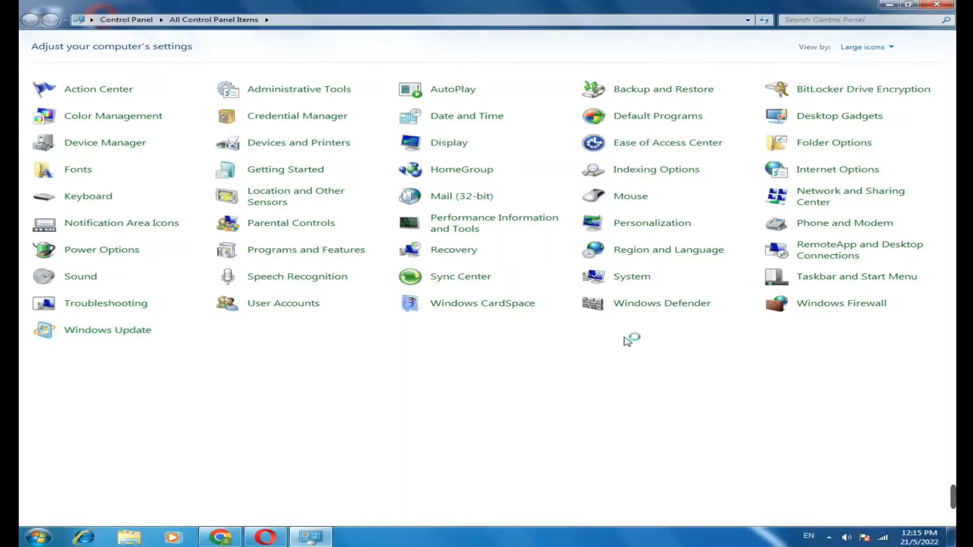
pyautogui.click(542, 113)
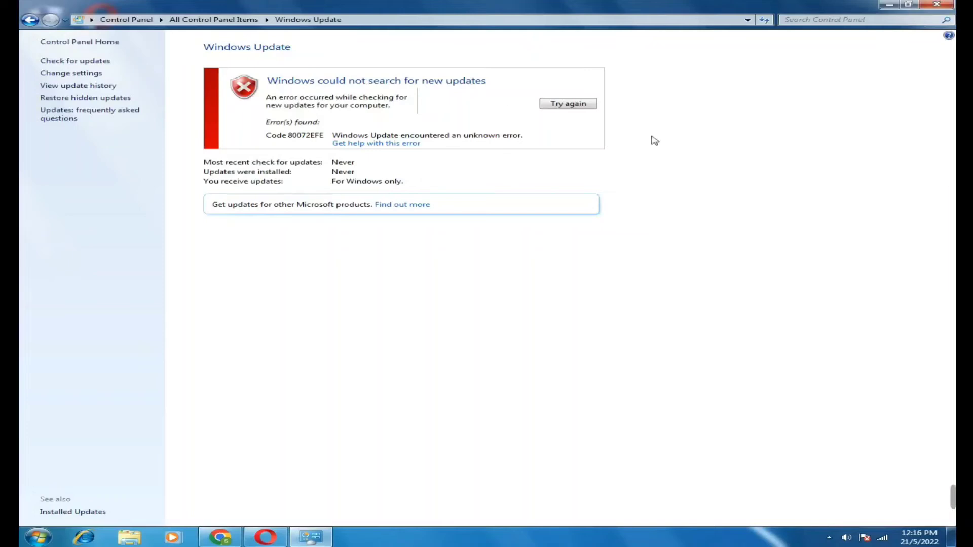
pyautogui.click(936, 5)
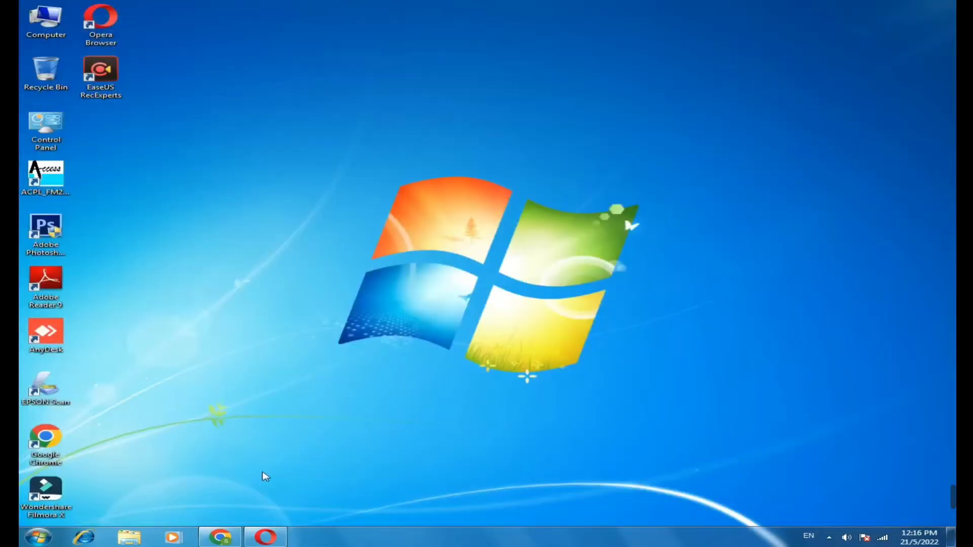
# - Switch to Google Chrome and search Google for "windows 7 update"
pyautogui.click(220, 537)
pyautogui.click(787, 179)
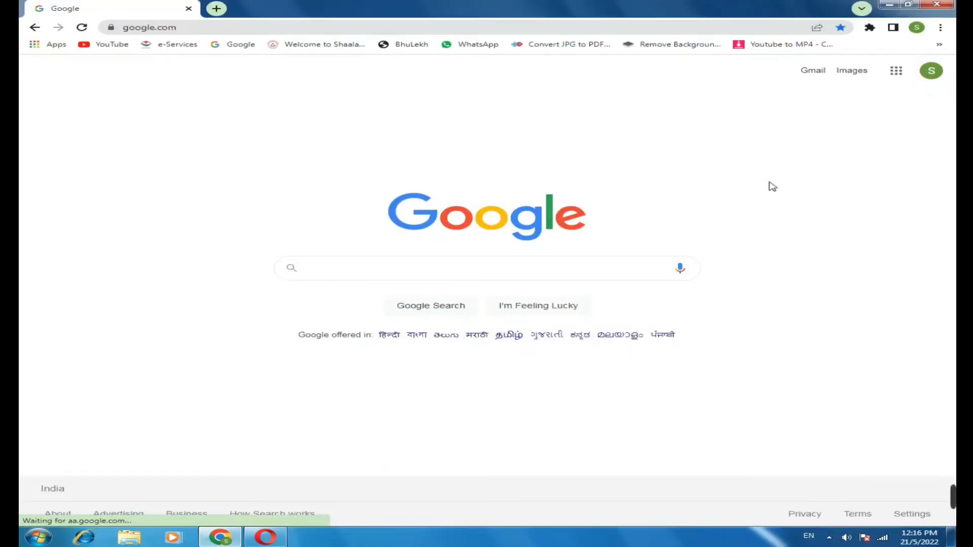
pyautogui.click(419, 274)
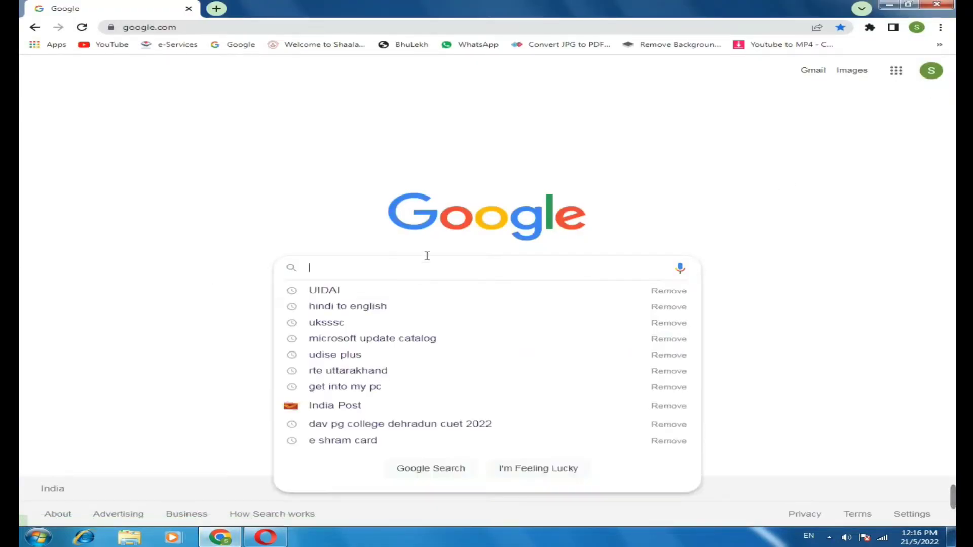
pyautogui.write('windos')
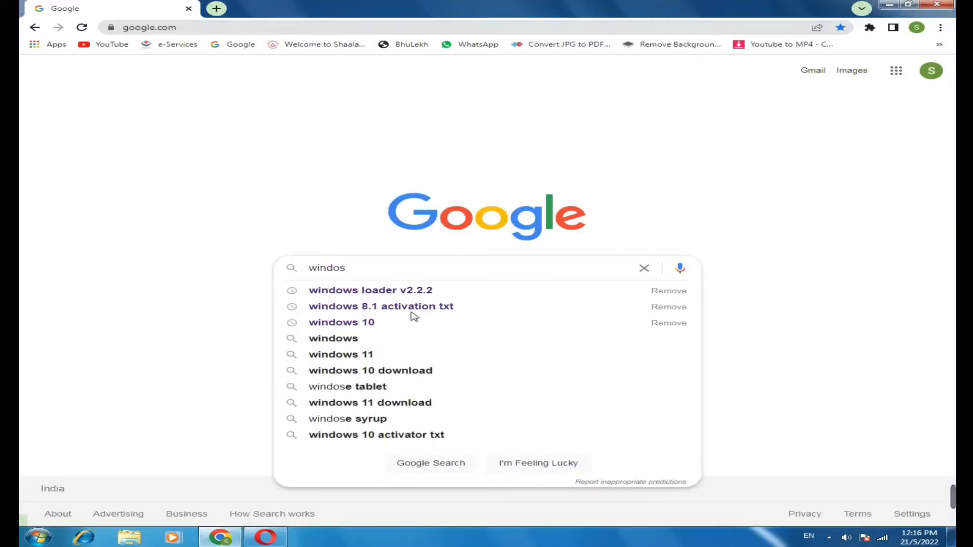
pyautogui.press('BackSpace')
pyautogui.write('ws ')
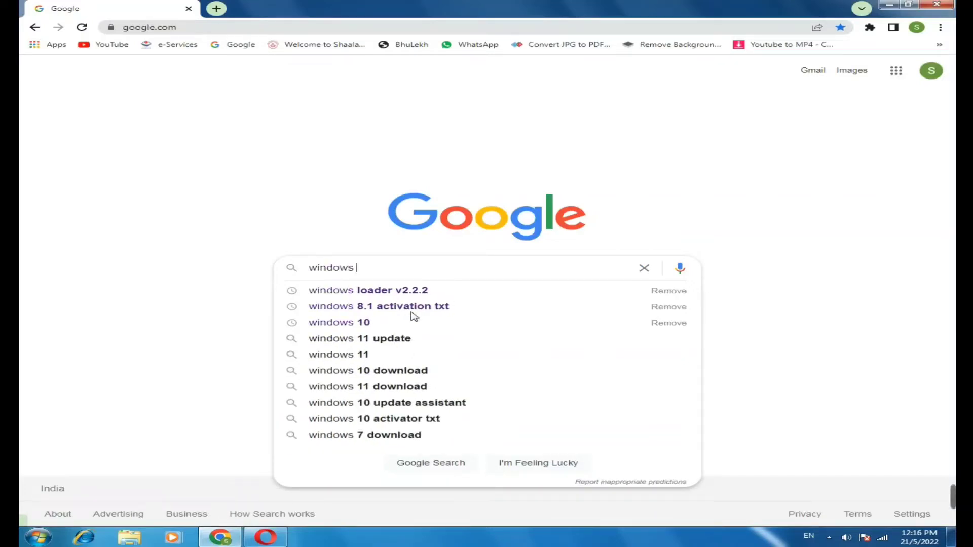
pyautogui.write('7 u')
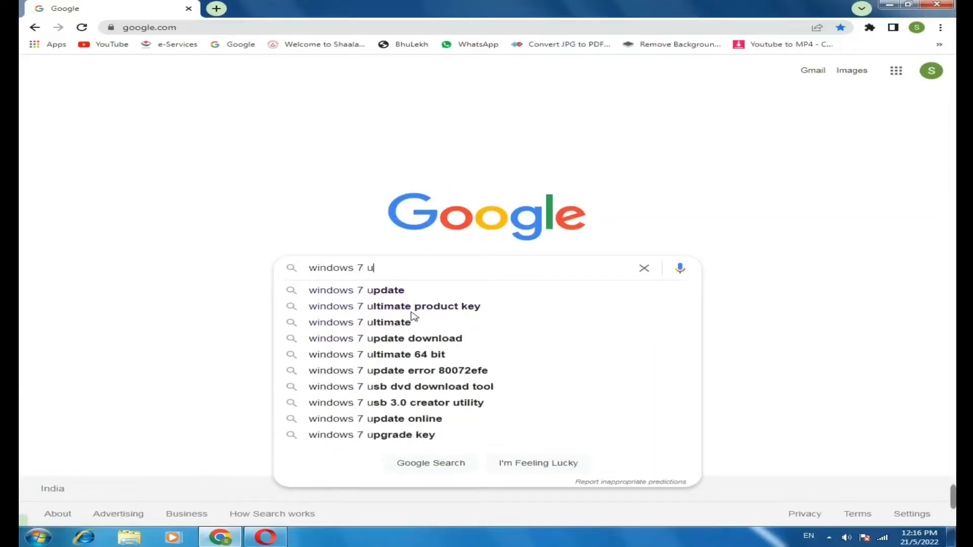
pyautogui.press('Down')
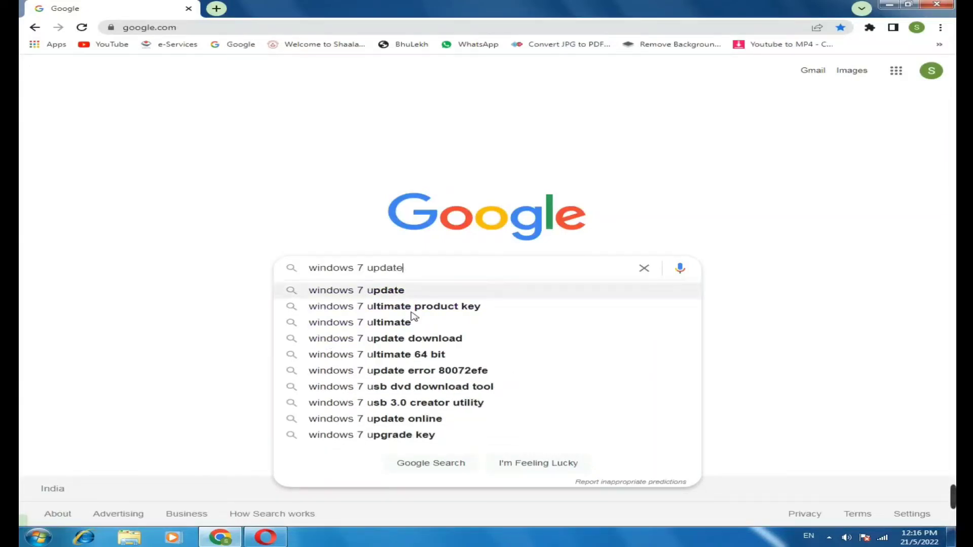
pyautogui.press('Return')
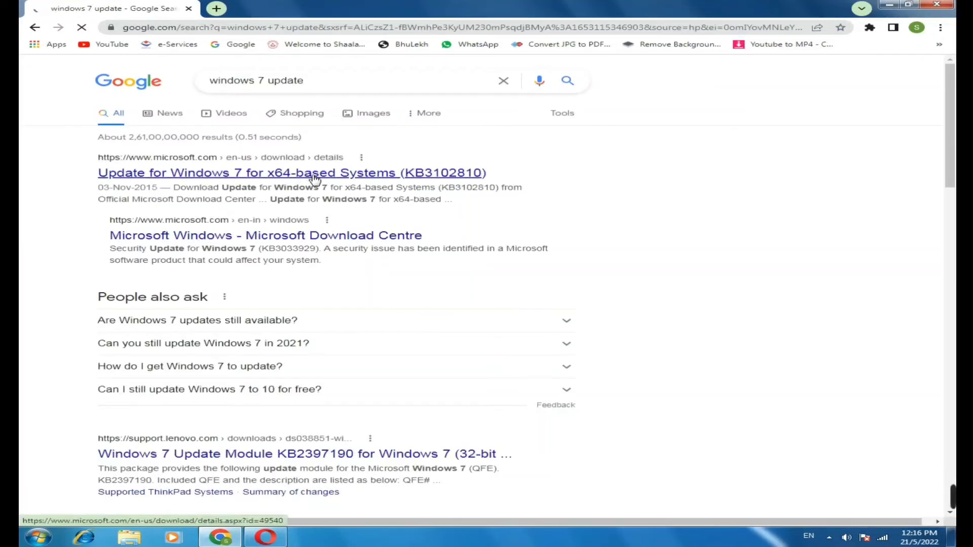
# - Download the Update for Windows 7 for x64-based Systems (KB3102810) from the Microsoft Download Center and install it
pyautogui.click(330, 177)
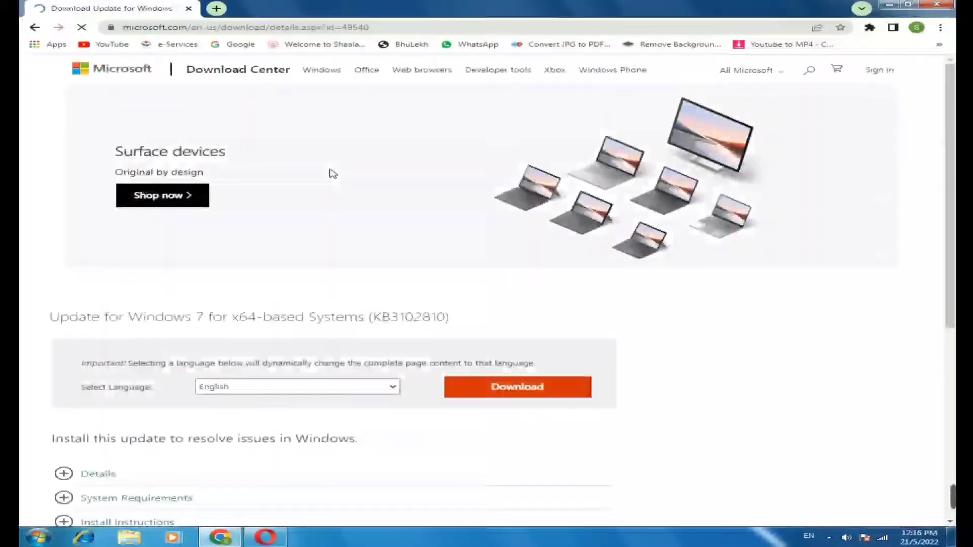
pyautogui.click(527, 387)
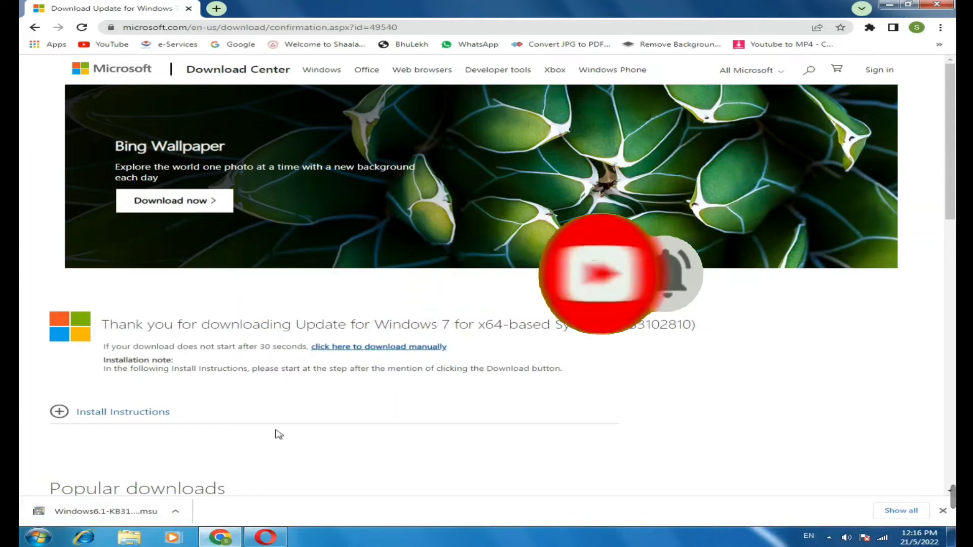
pyautogui.click(109, 512)
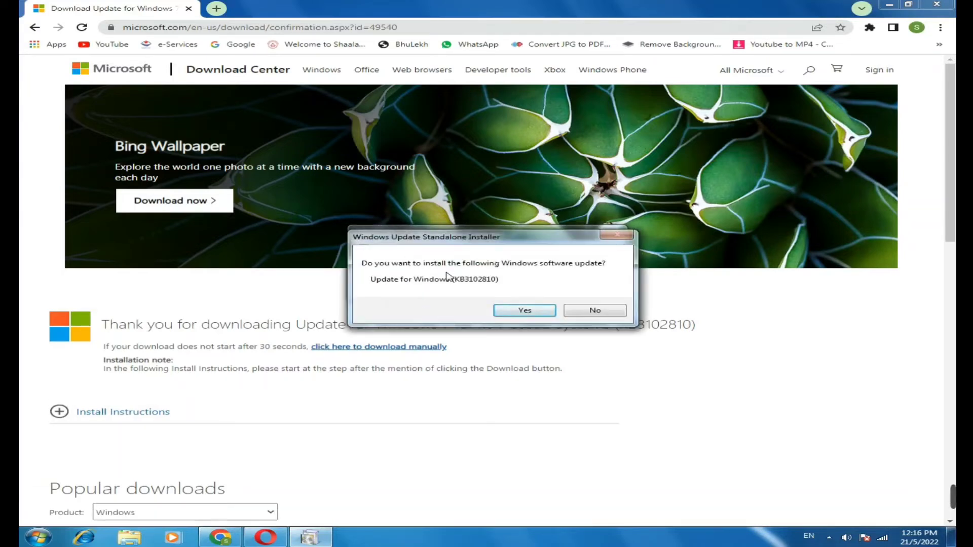
pyautogui.click(514, 311)
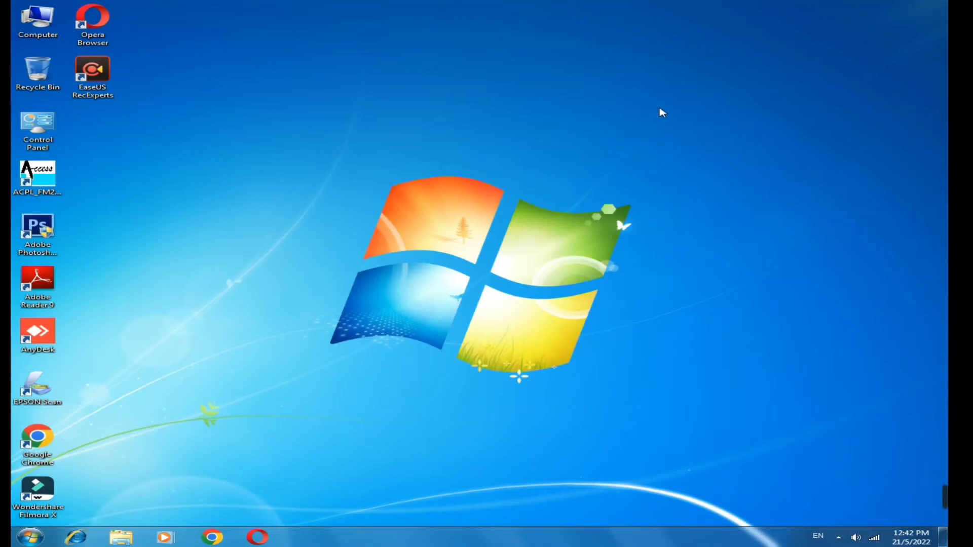
# - Open Windows Update from Control Panel and check for updates for the computer
pyautogui.click(28, 134)
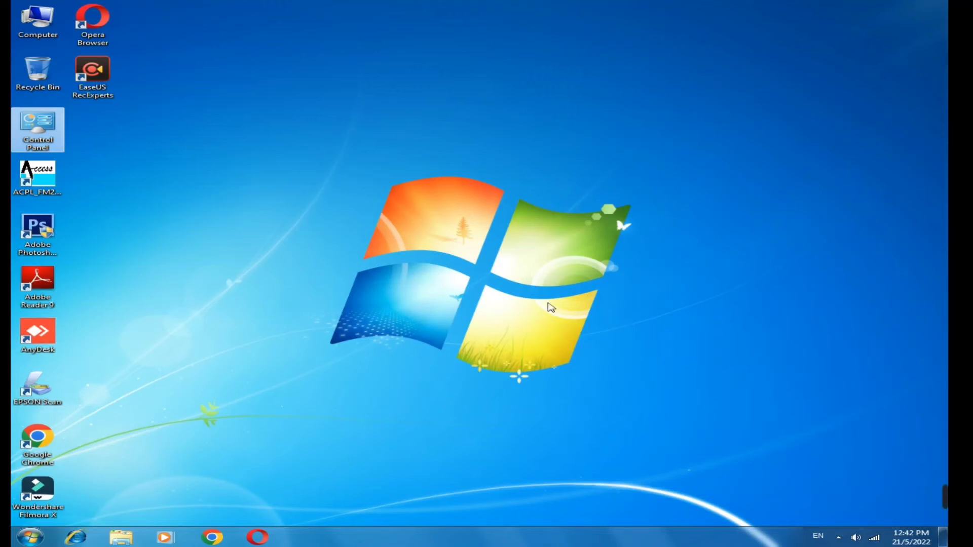
pyautogui.doubleClick(15, 125)
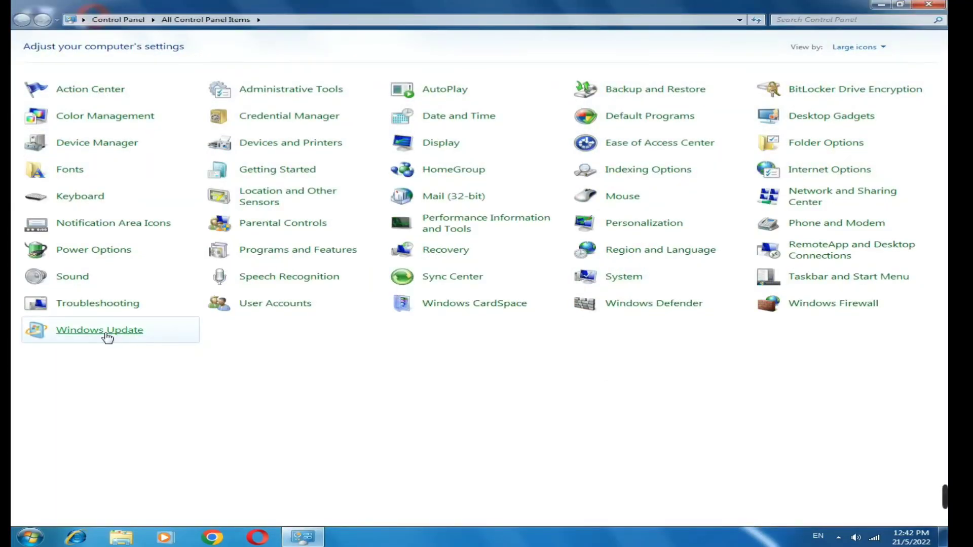
pyautogui.click(107, 335)
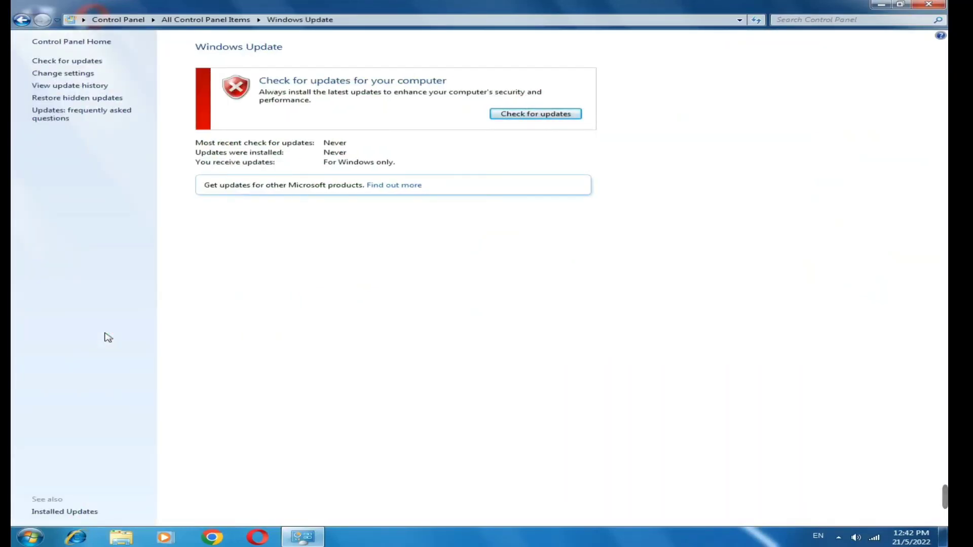
pyautogui.click(568, 114)
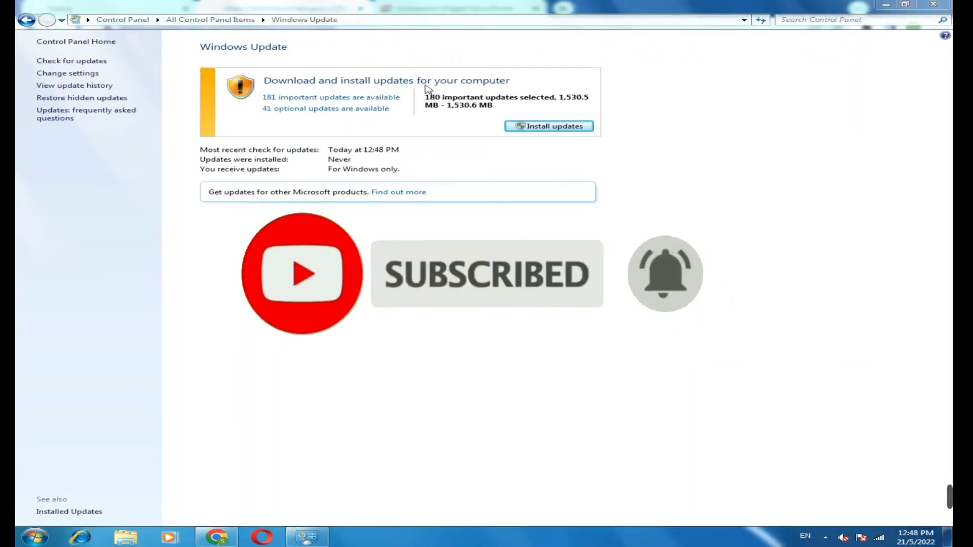
# - Start installing the selected important updates and accept the Malicious Software Removal Tool license terms
pyautogui.click(564, 128)
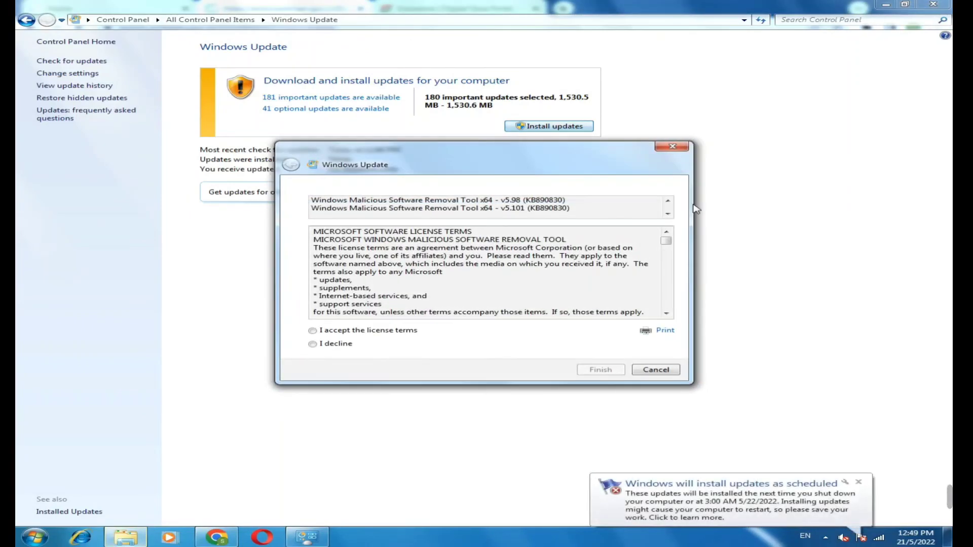
pyautogui.click(313, 331)
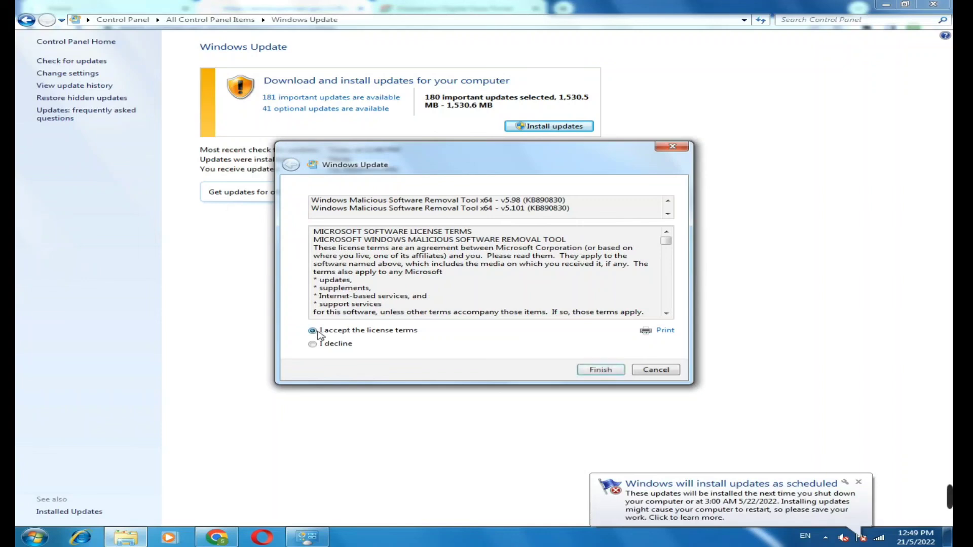
pyautogui.click(594, 371)
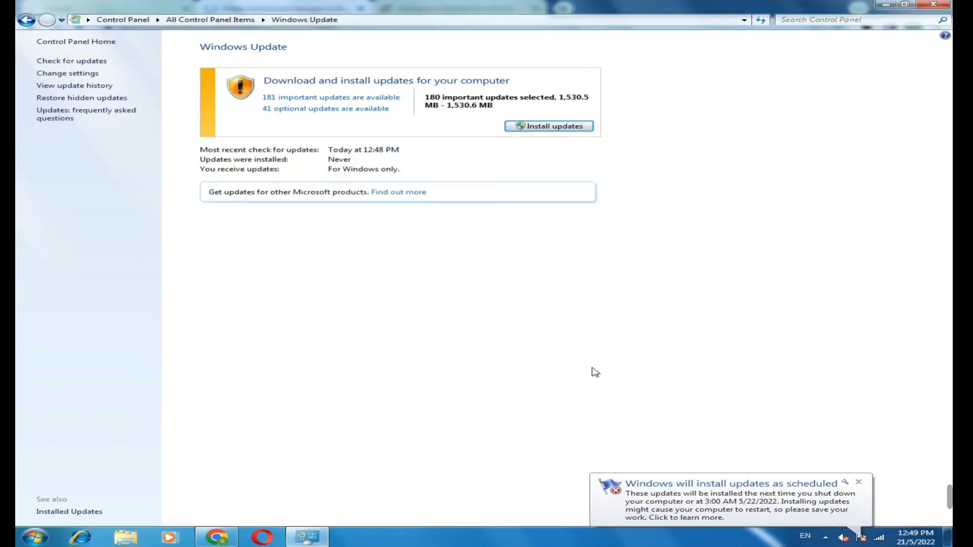